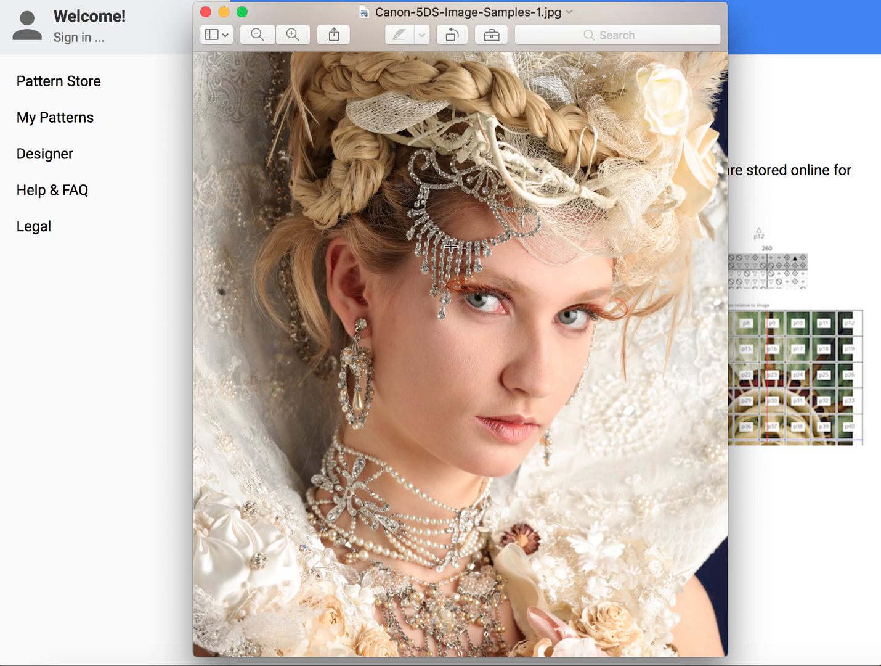
Examine the fine detail of the source photo Canon-5DS-Image-Samples-1.jpg around the eye, headpiece and face, and close it
scroll(452, 246, up, 5)
scroll(452, 245, up, 2)
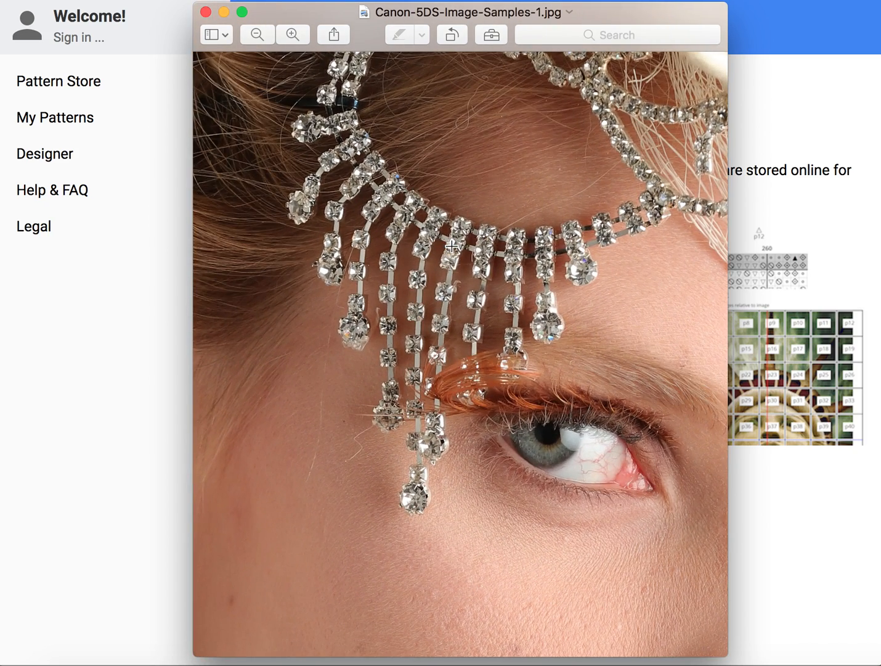
drag(540, 328, 508, 296)
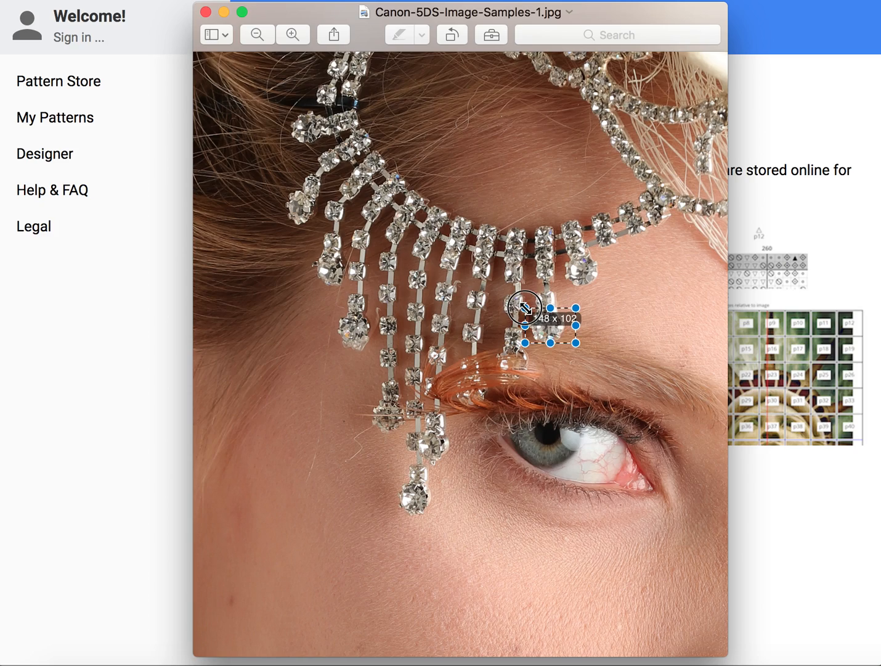
click(626, 422)
scroll(627, 421, up, 5)
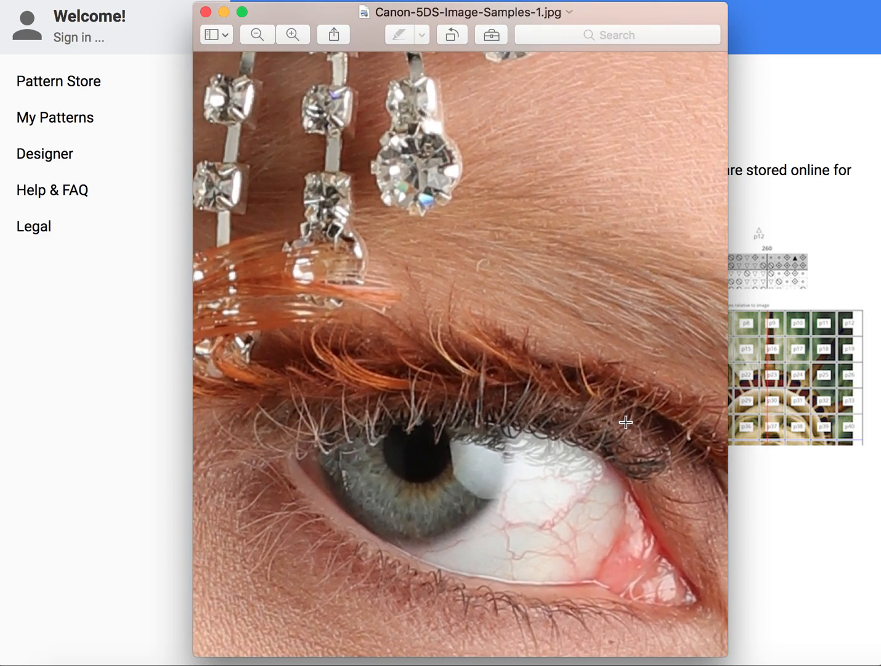
drag(626, 421, 651, 329)
click(519, 274)
scroll(573, 564, down, 6)
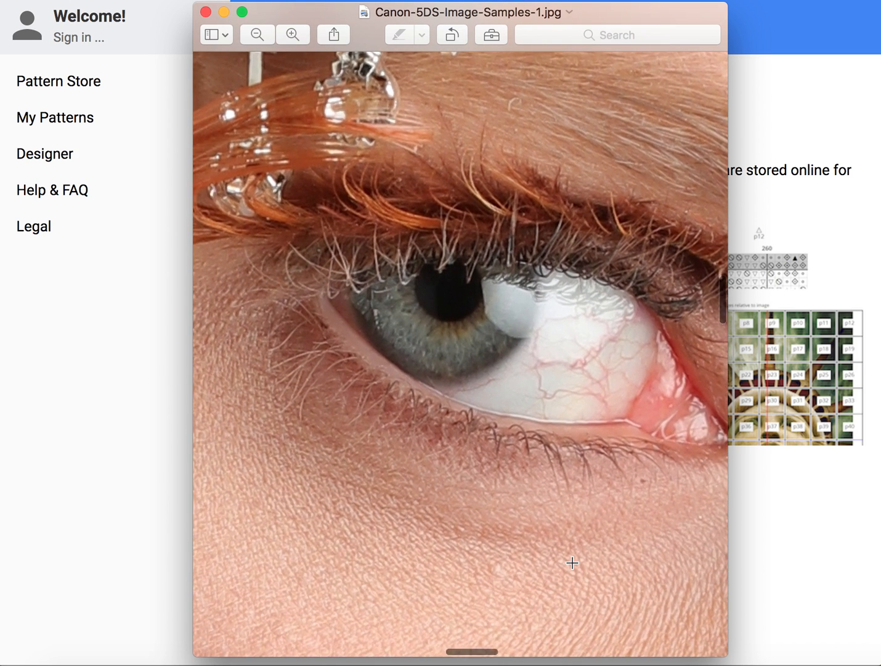
scroll(572, 562, up, 8)
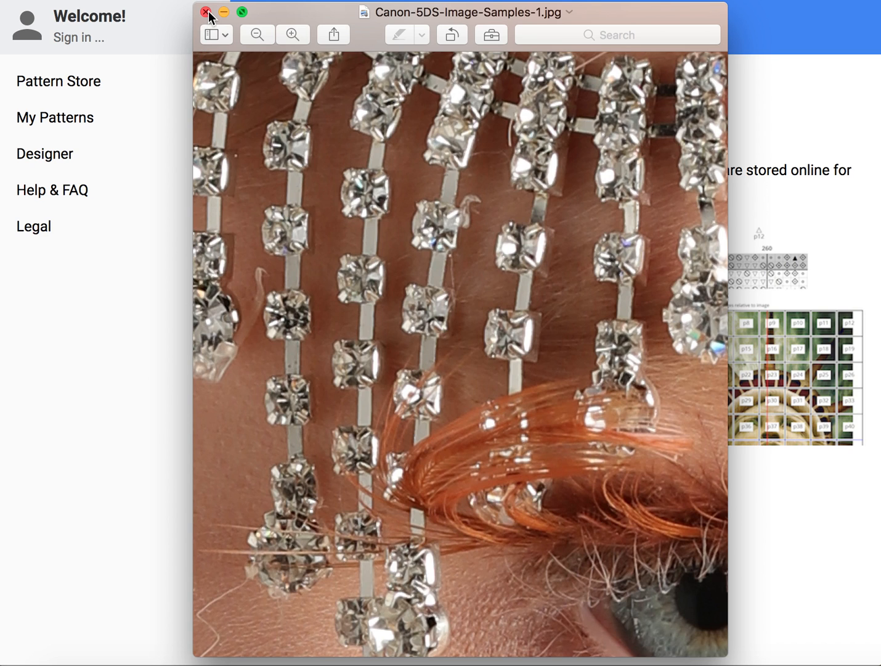
scroll(650, 466, down, 10)
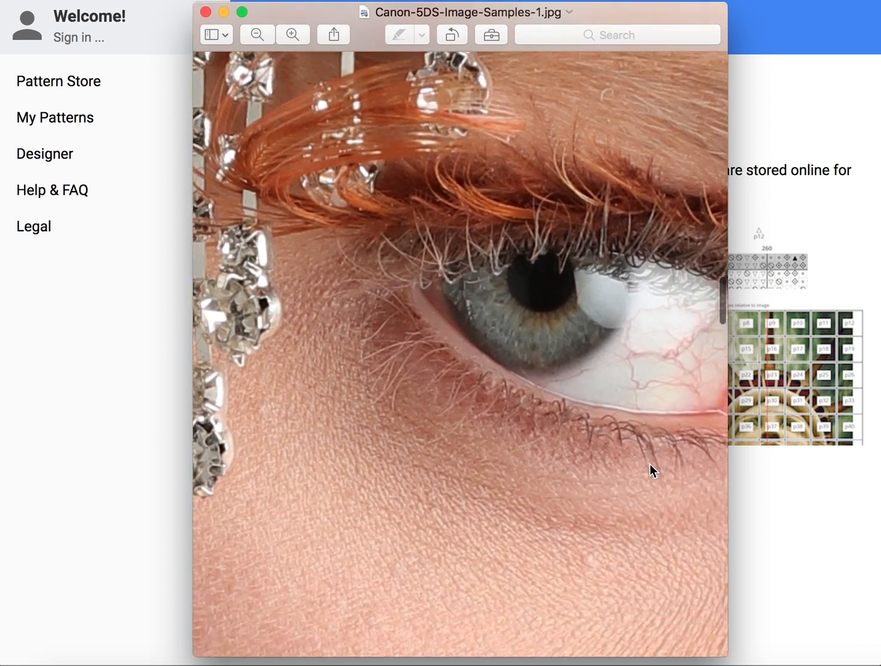
scroll(645, 465, down, 8)
scroll(645, 465, up, 3)
scroll(646, 466, down, 2)
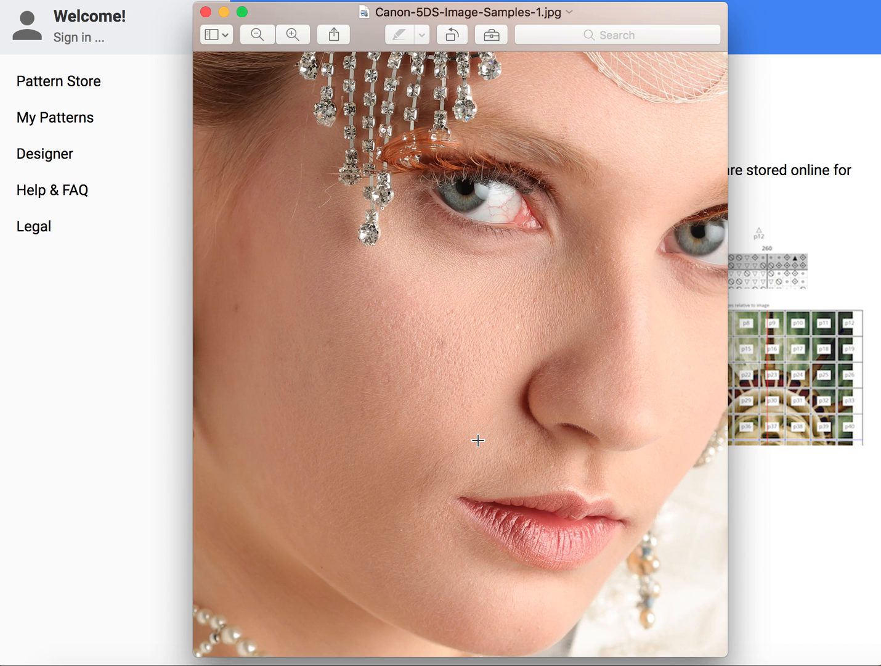
click(206, 12)
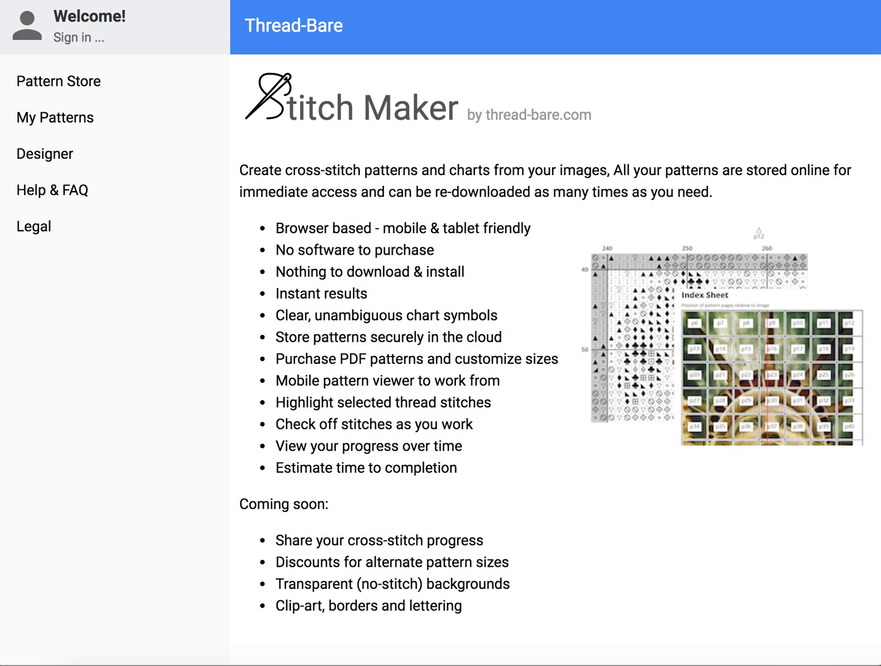
Open the pattern designer and load the portrait photo as the image to convert
click(44, 157)
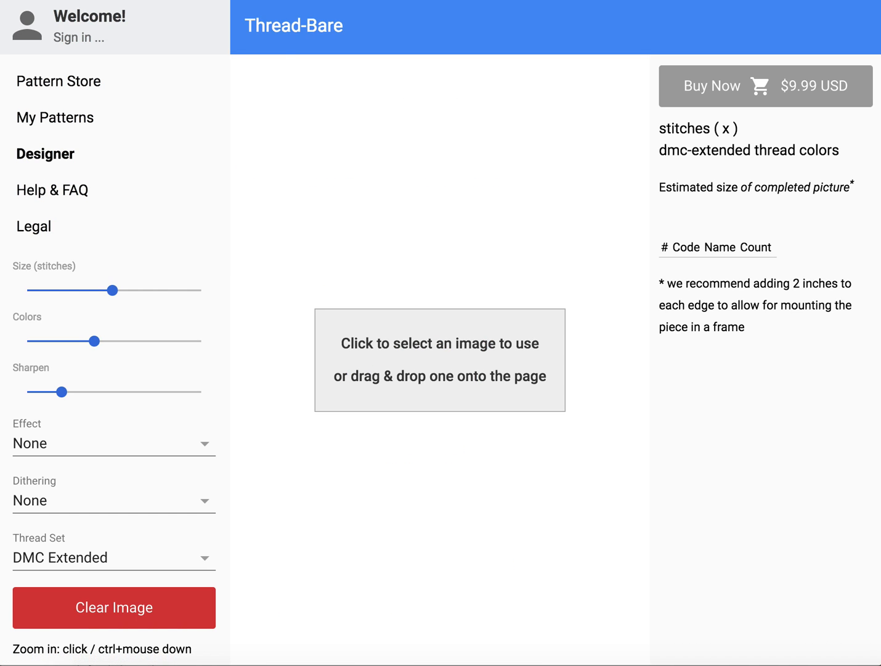
drag(878, 338, 608, 379)
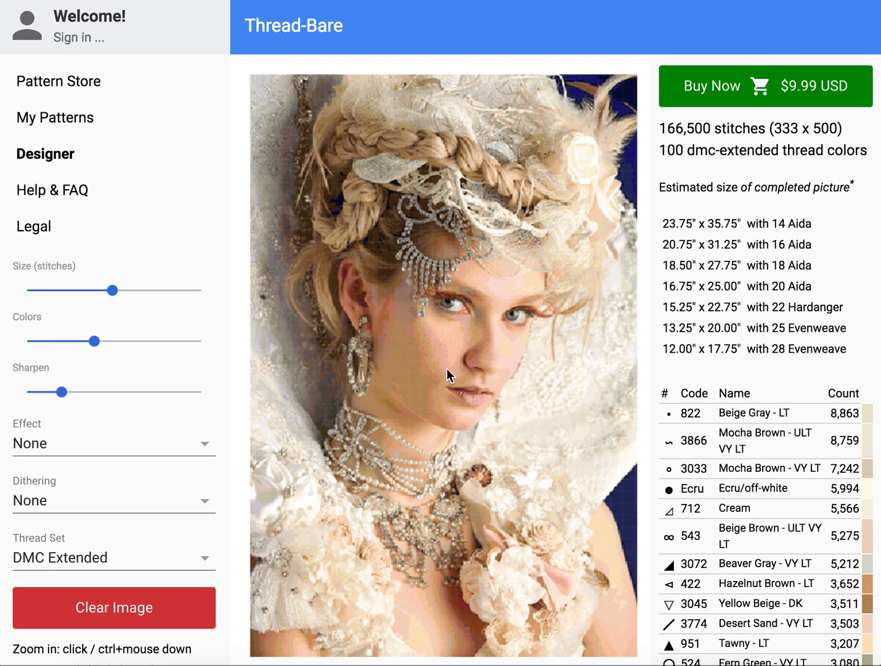
Try Floyd Steinberg, Sierra, Jarvis and Stucki dithering in turn while comparing the skin shading on the face
click(453, 351)
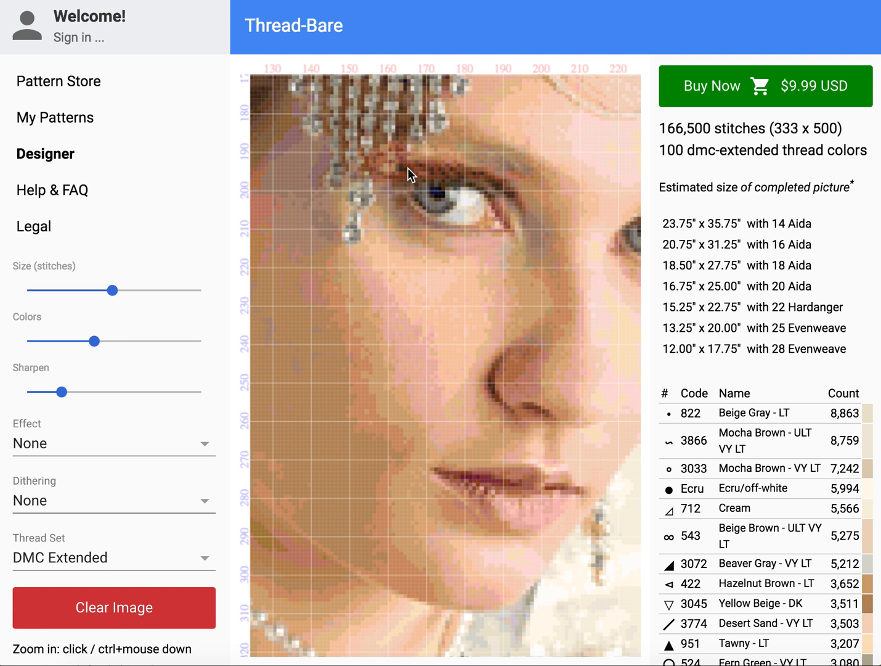
click(558, 374)
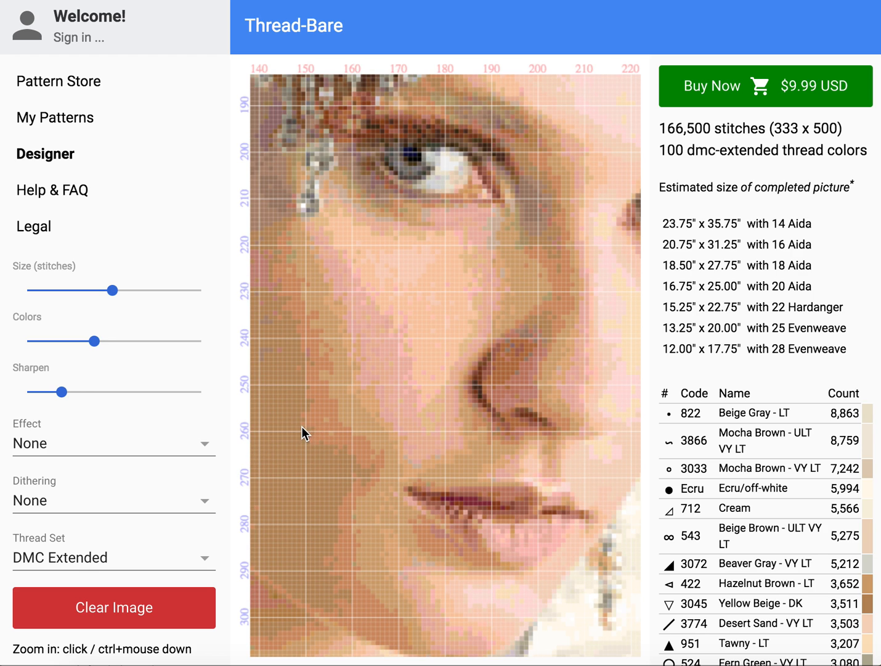
drag(340, 398, 376, 391)
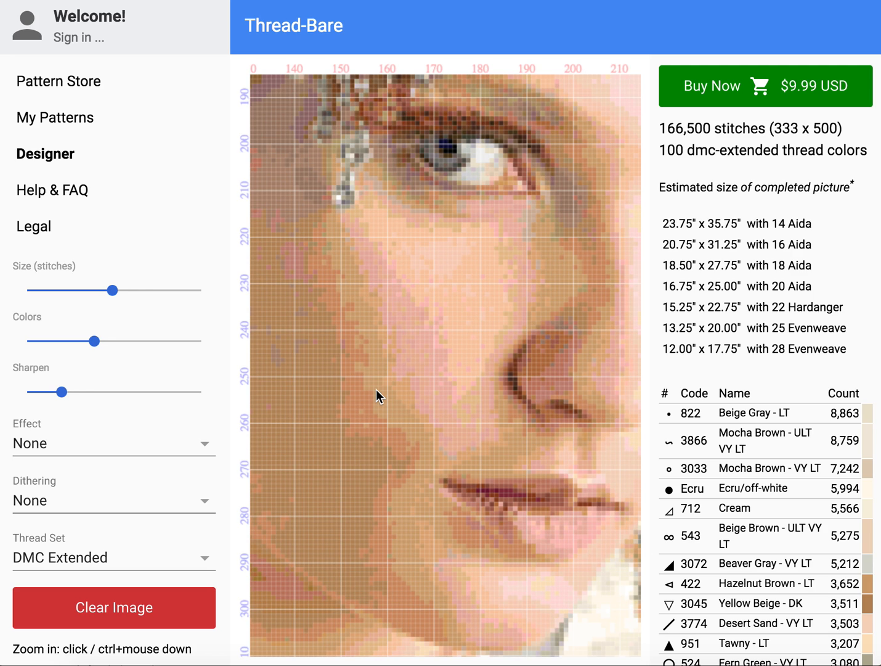
click(113, 510)
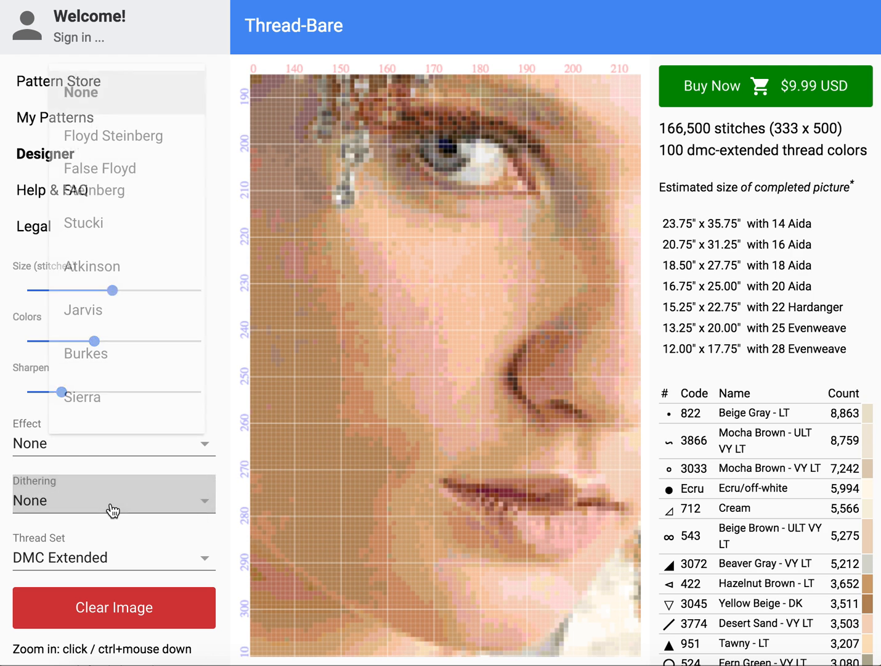
click(99, 137)
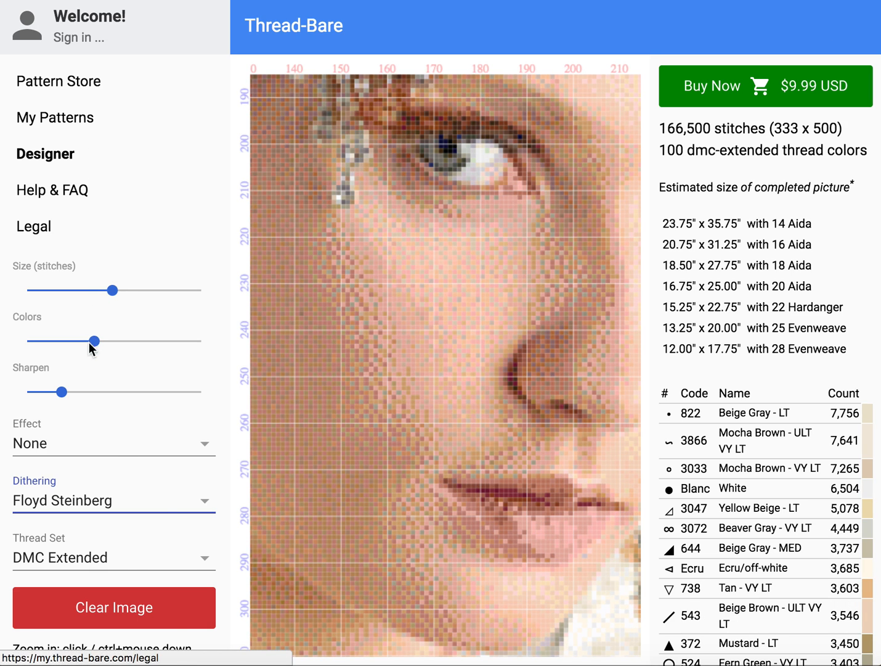
click(135, 507)
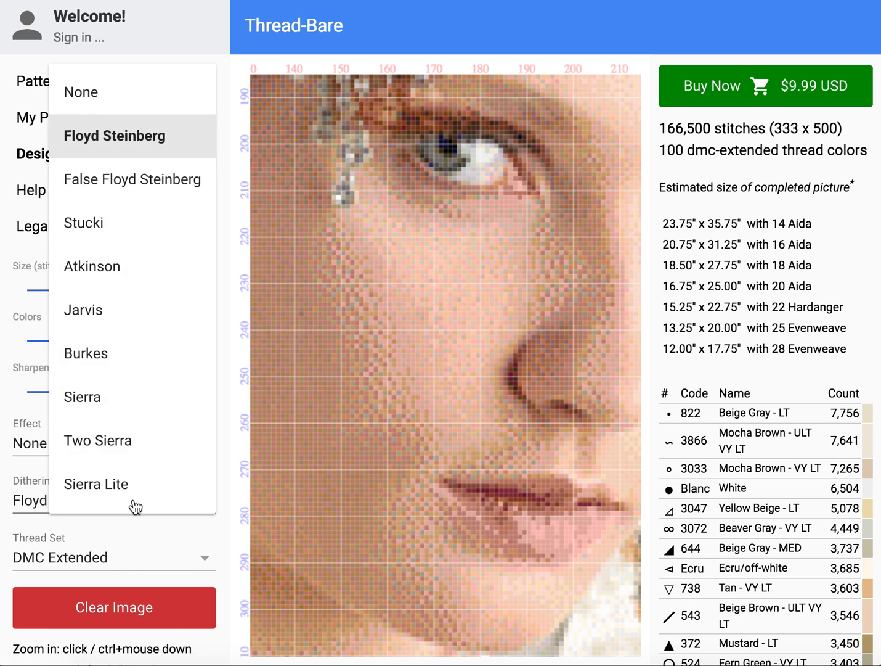
click(95, 399)
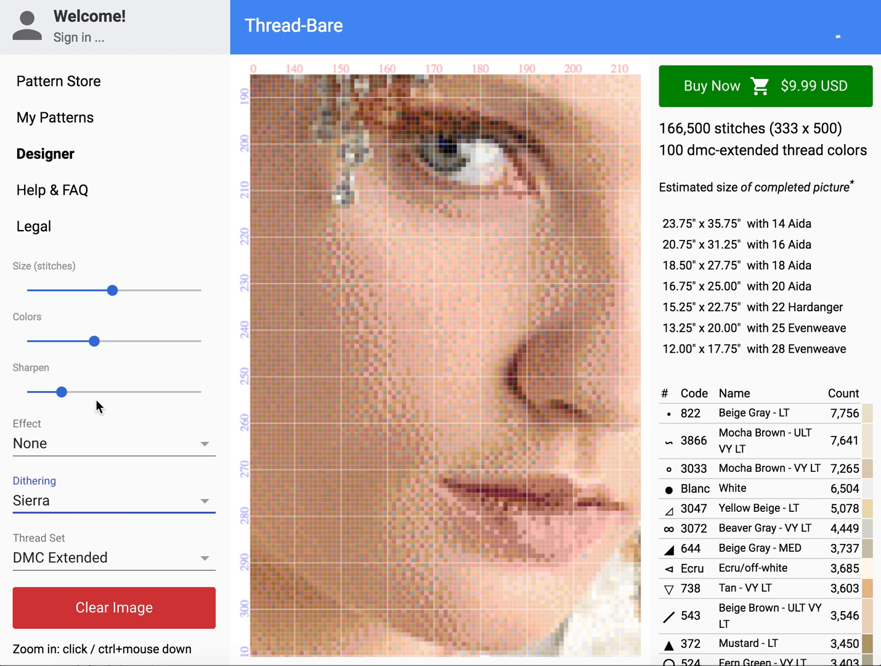
click(133, 499)
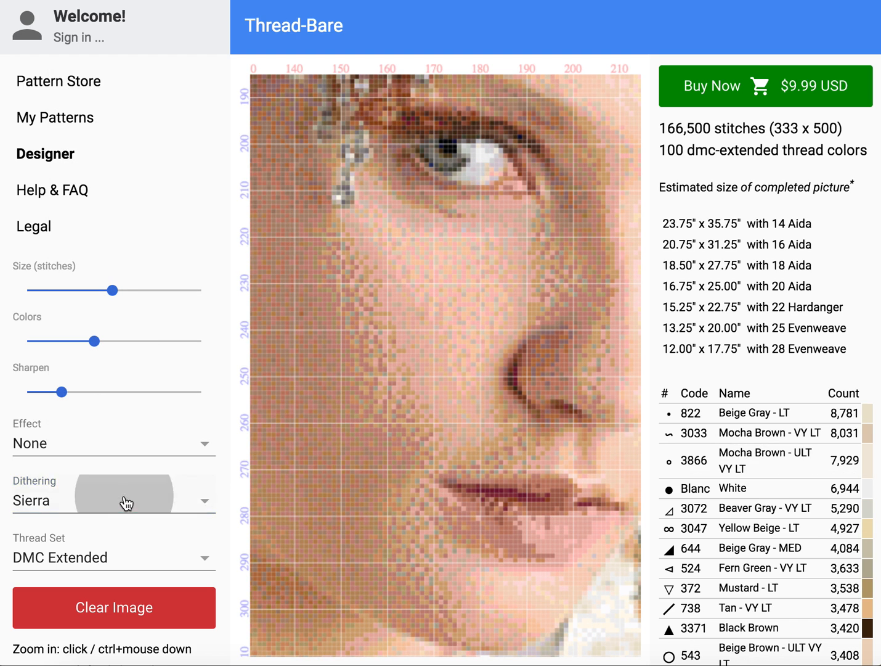
click(87, 313)
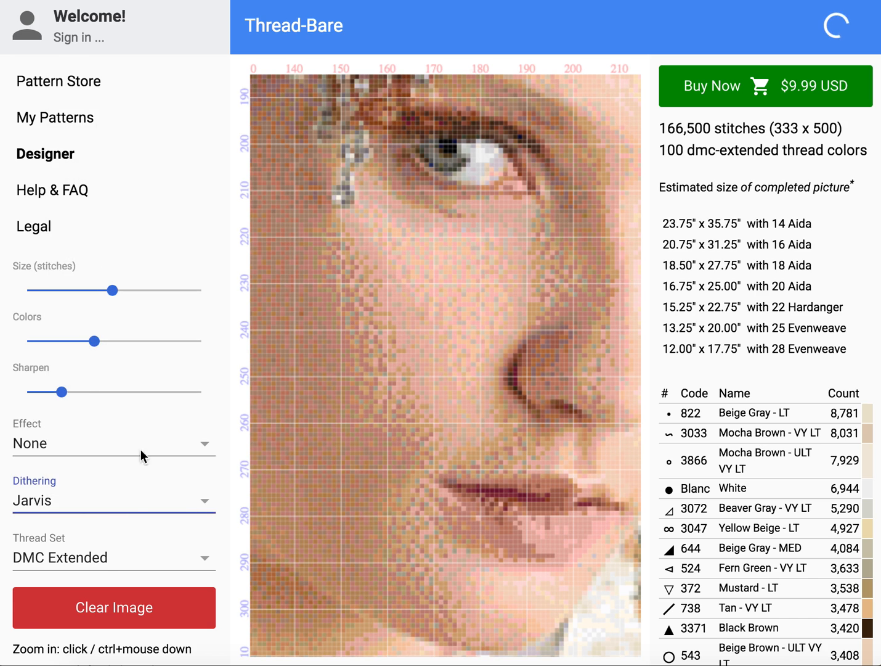
click(127, 503)
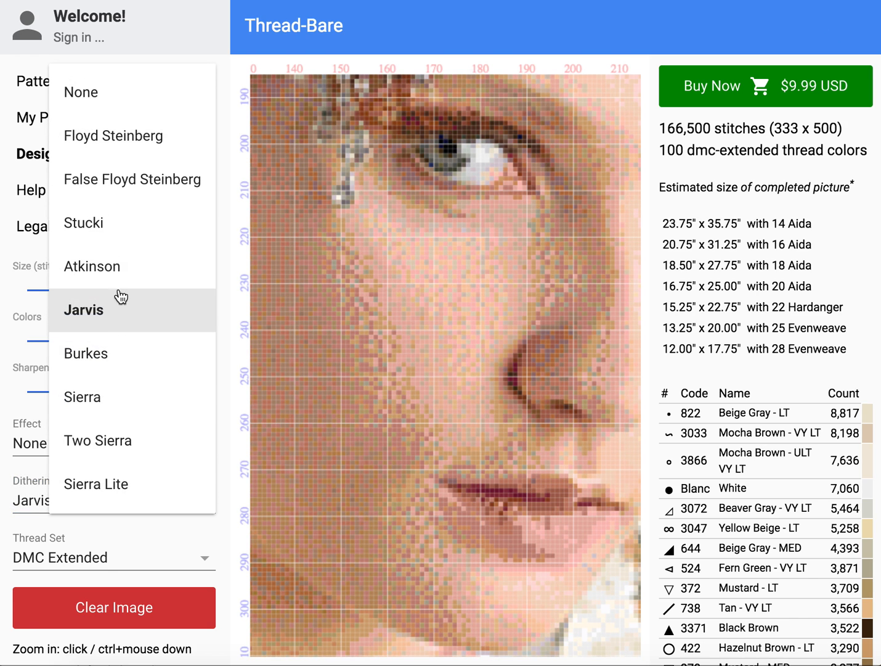
click(98, 239)
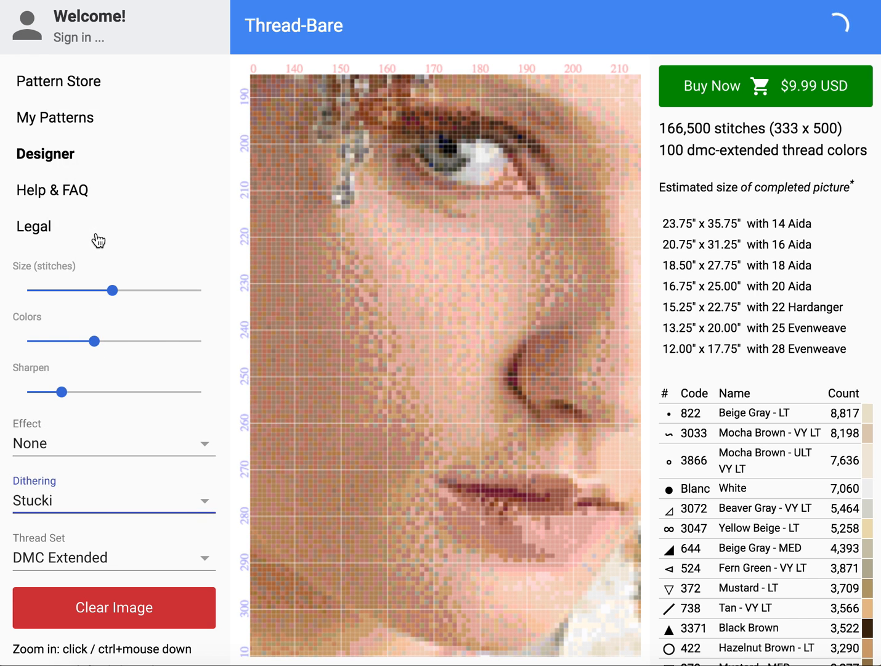
Set the pattern's dithering to Atkinson and check the result across the whole face
click(97, 499)
click(96, 272)
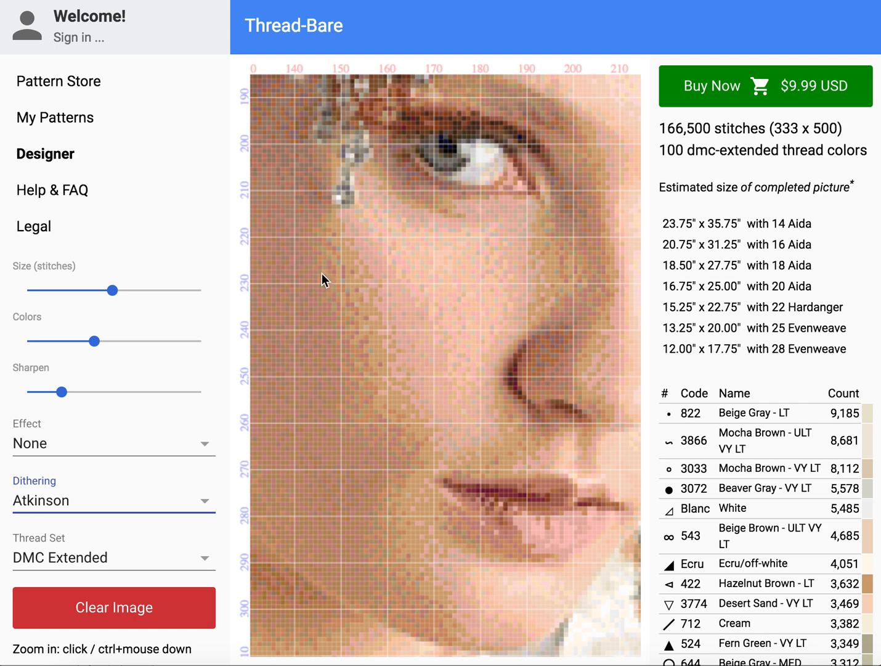
click(402, 289)
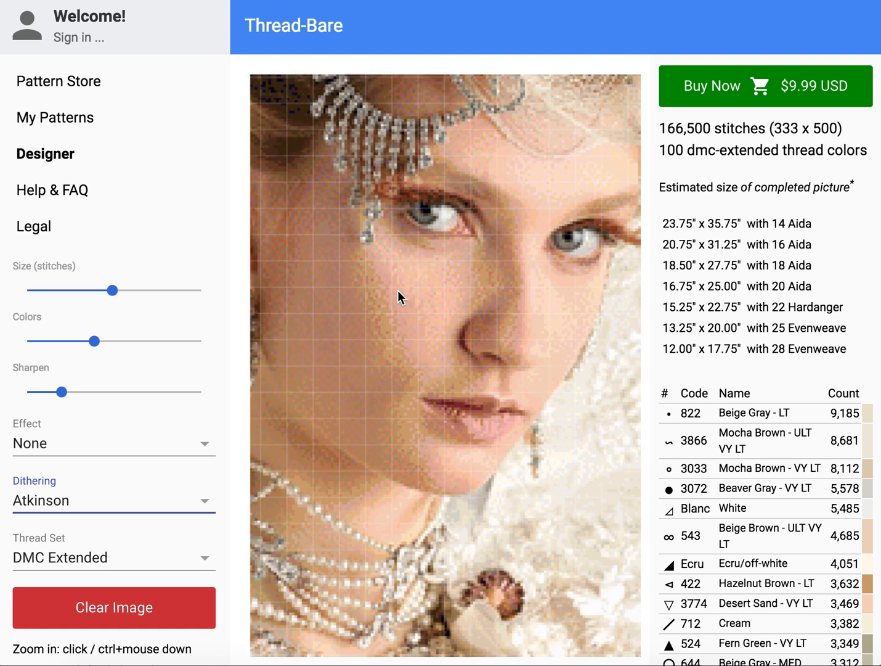
drag(398, 291, 434, 381)
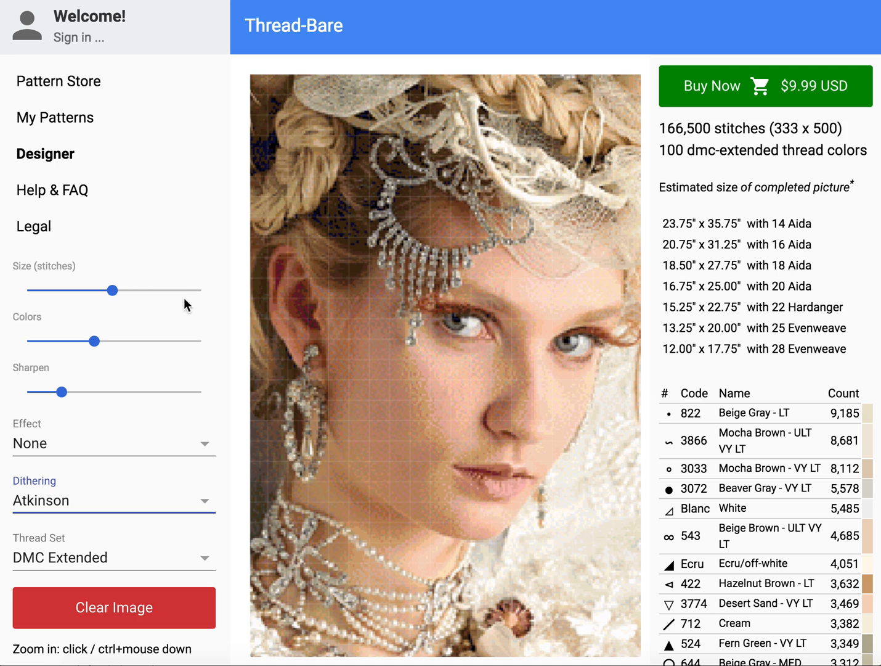
Raise the pattern size to its maximum of 667 x 1000 stitches and the palette to 175 thread colors
drag(112, 291, 212, 295)
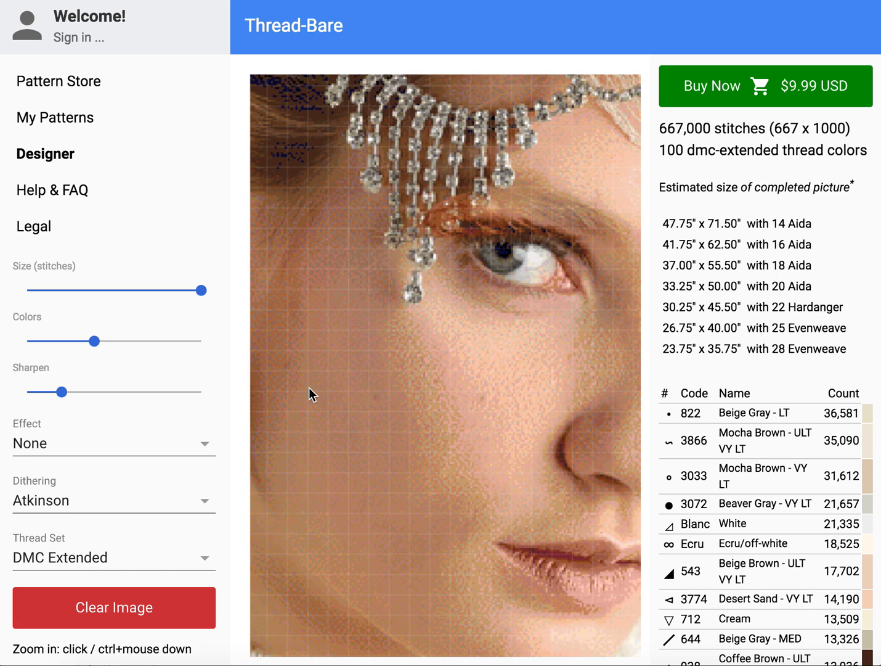
click(94, 342)
drag(93, 344, 224, 332)
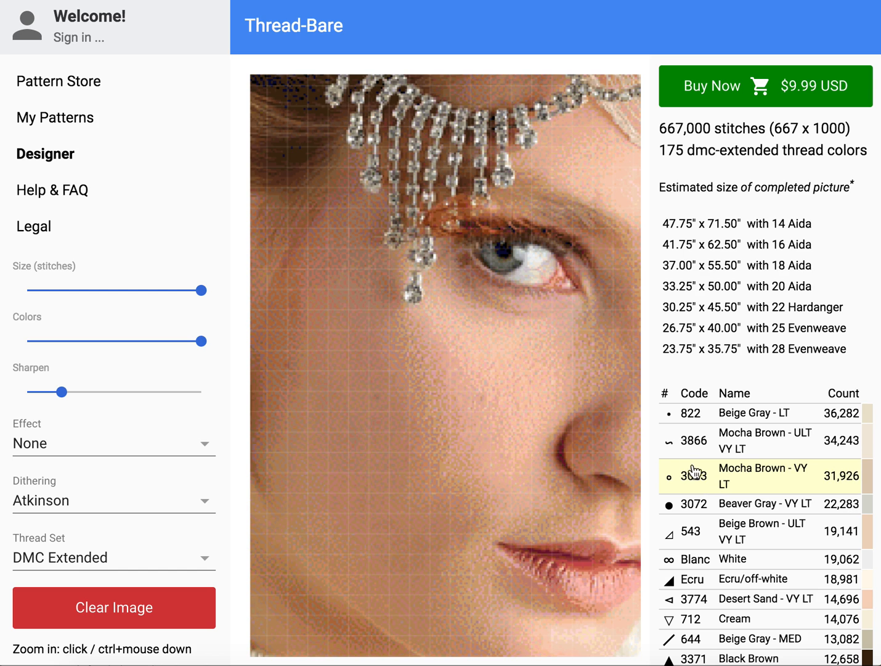
Examine the enlarged pattern as a whole picture, as individual stitch symbols around the eye, and across the face
drag(505, 443, 415, 410)
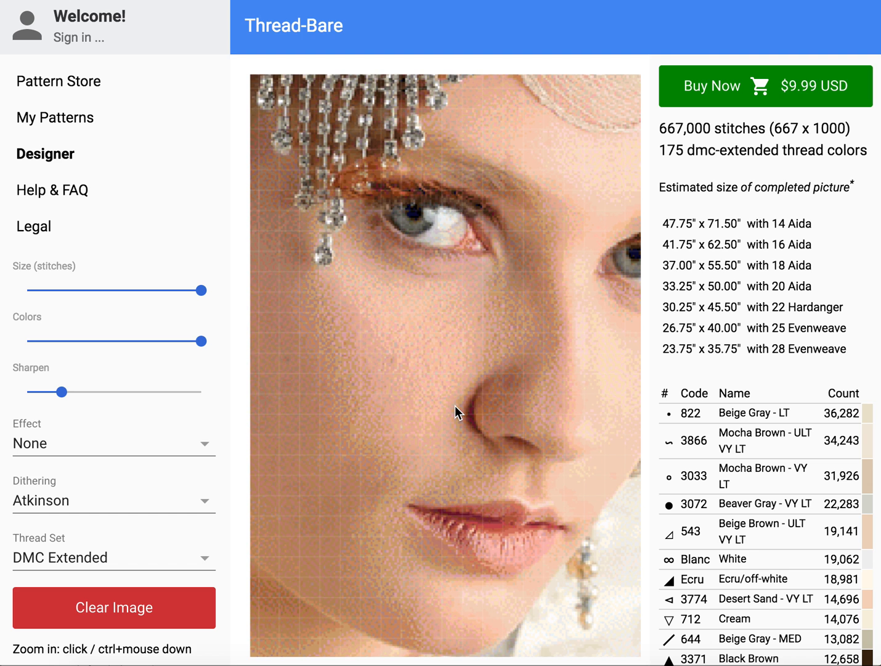
click(394, 308)
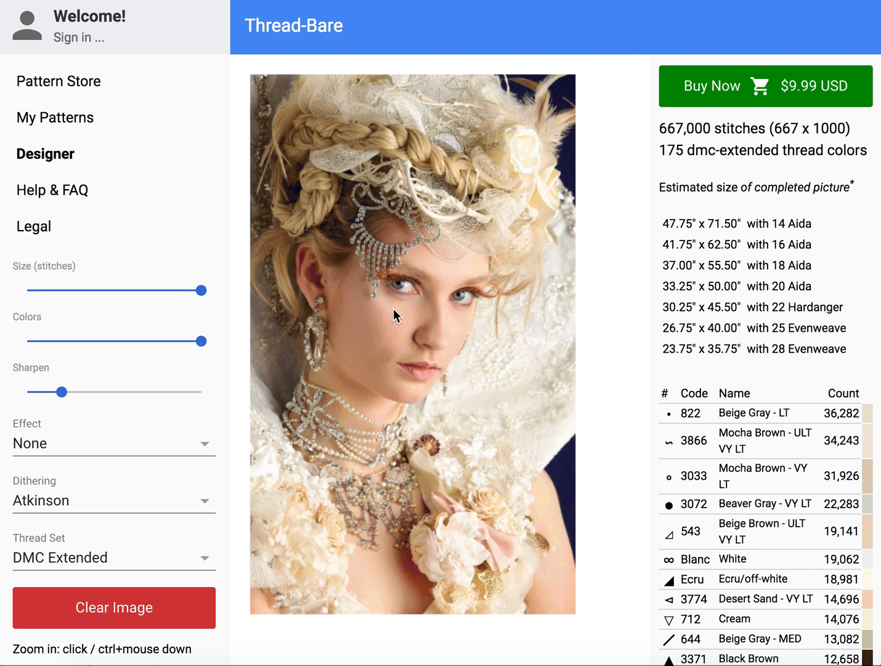
mouse_move(393, 309)
mouse_down()
mouse_move(441, 346)
mouse_move(456, 339)
mouse_up()
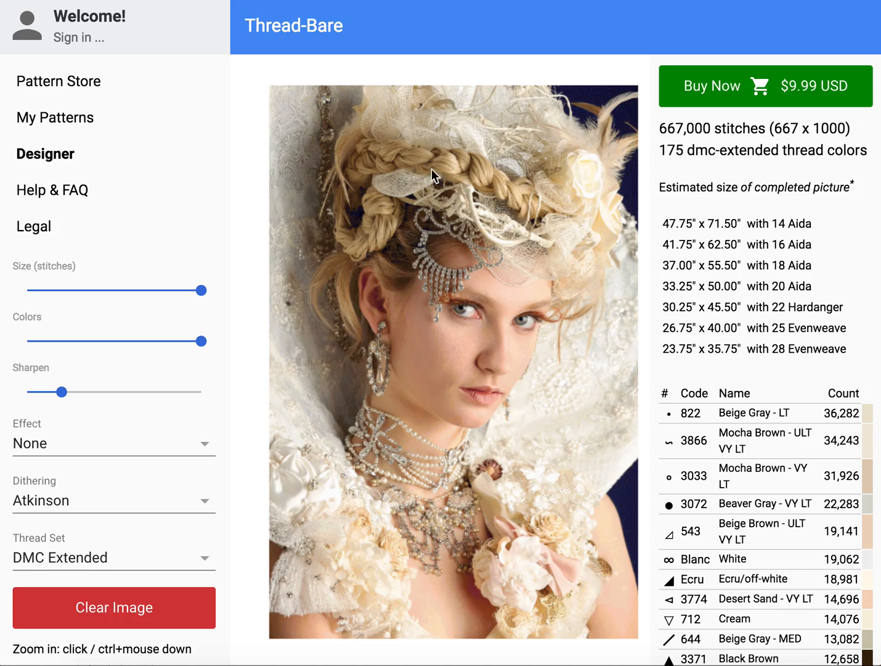
click(479, 309)
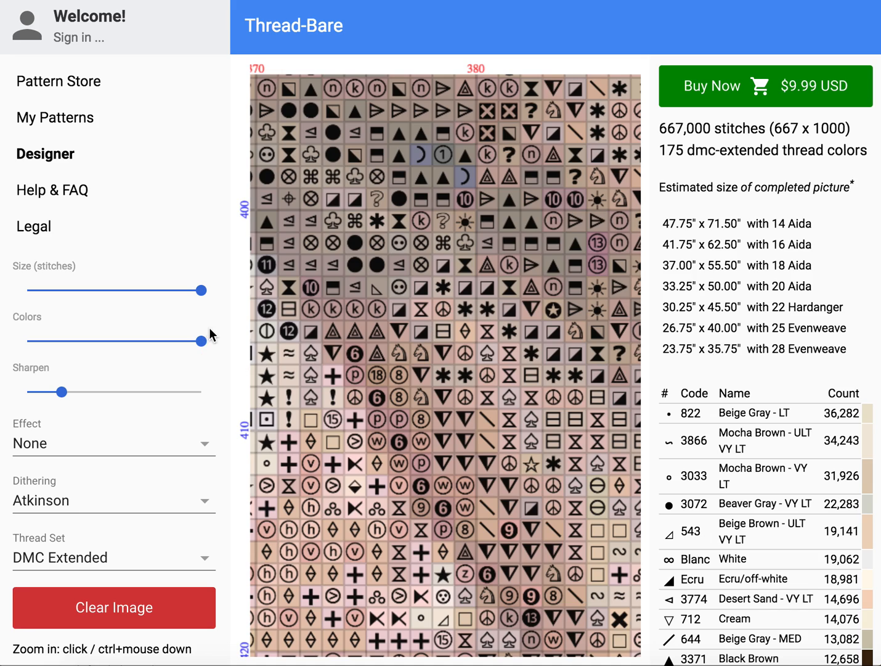
drag(277, 333, 445, 300)
drag(715, 293, 741, 284)
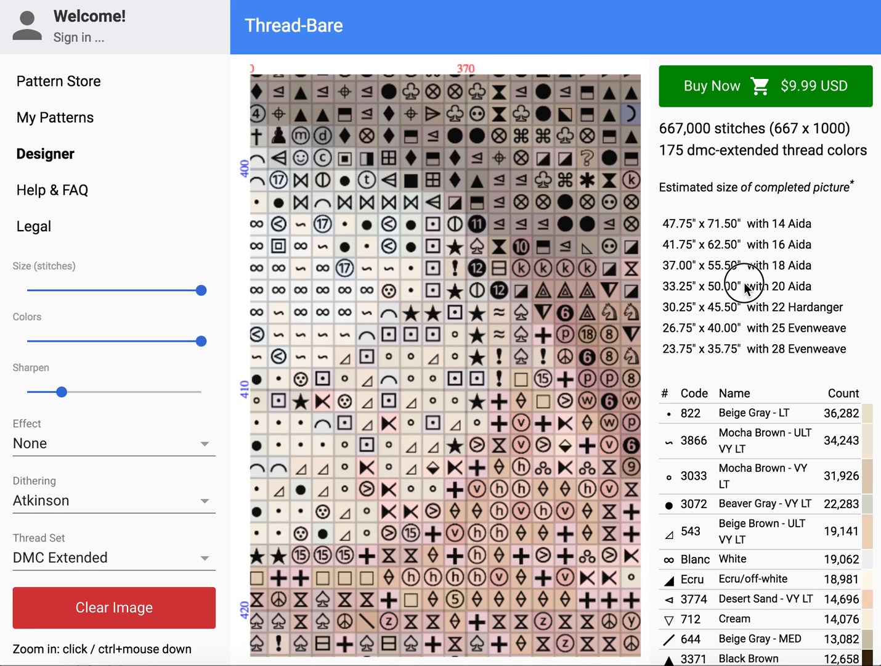
drag(361, 360, 681, 337)
drag(390, 333, 460, 332)
drag(258, 202, 508, 401)
scroll(504, 403, down, 8)
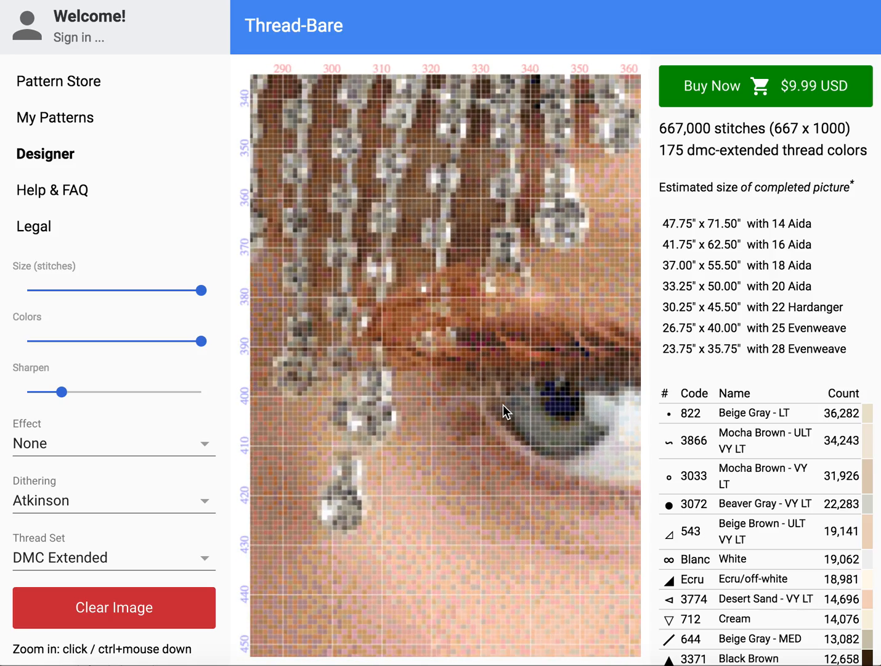
drag(503, 404, 414, 281)
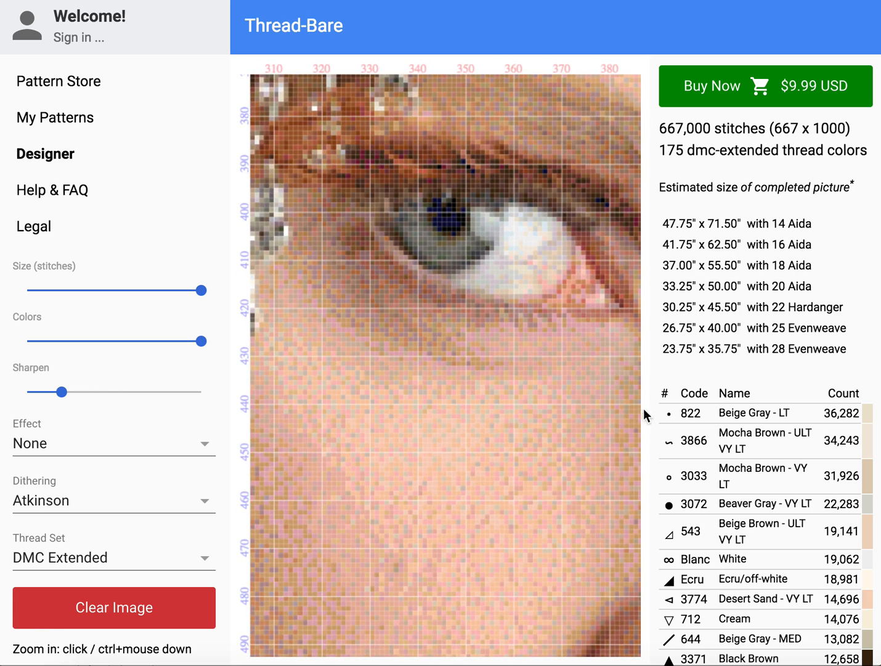
click(366, 284)
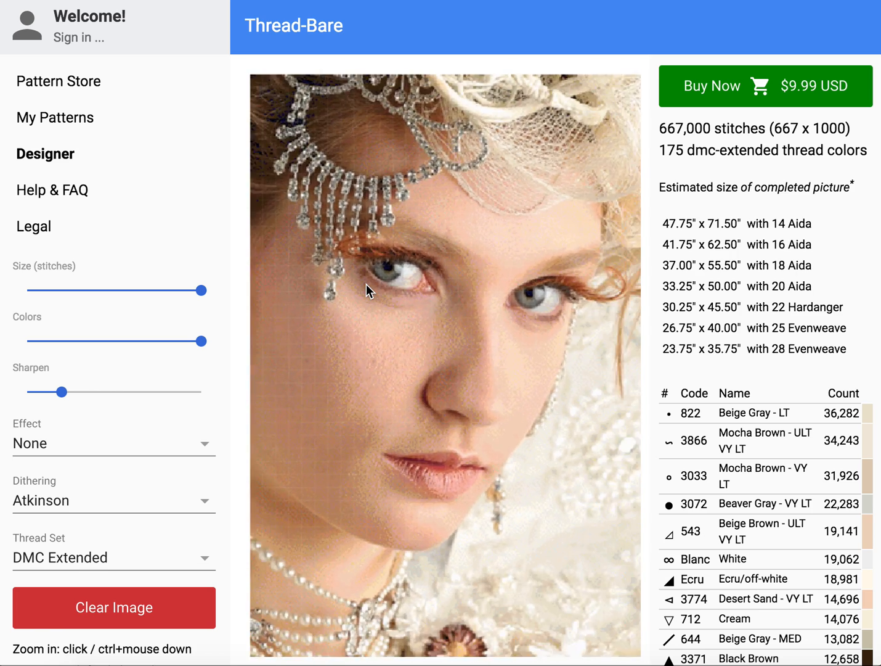
drag(408, 295, 493, 340)
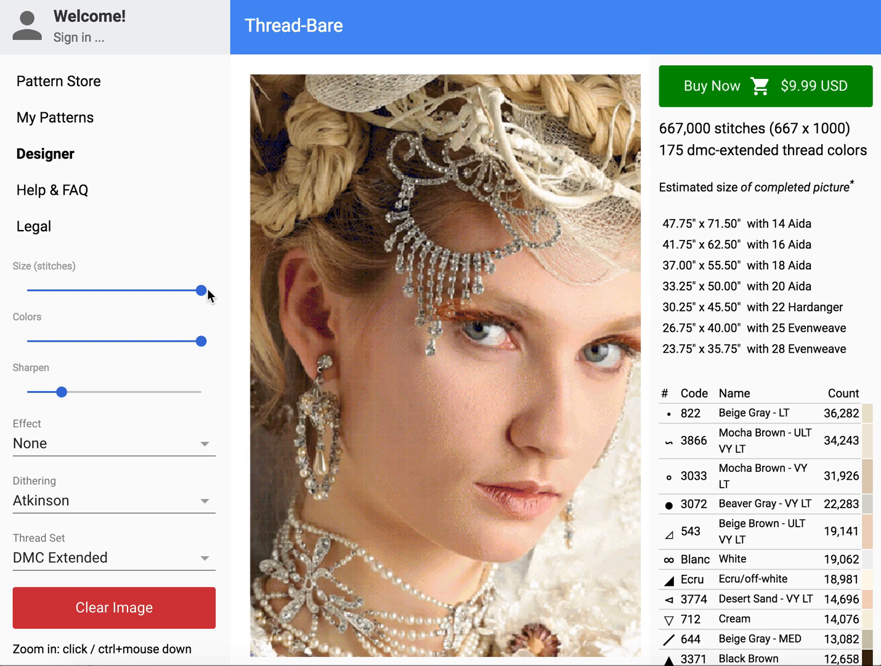
Reduce the pattern size to 400 x 600 stitches and check the face up close and as part of the whole picture
drag(203, 291, 130, 291)
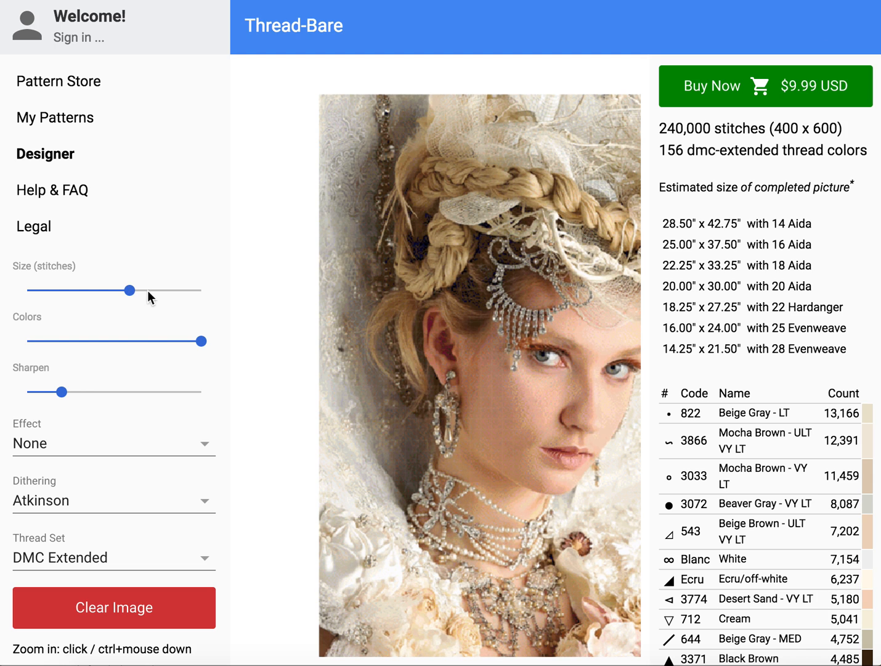
drag(505, 340, 483, 324)
click(474, 322)
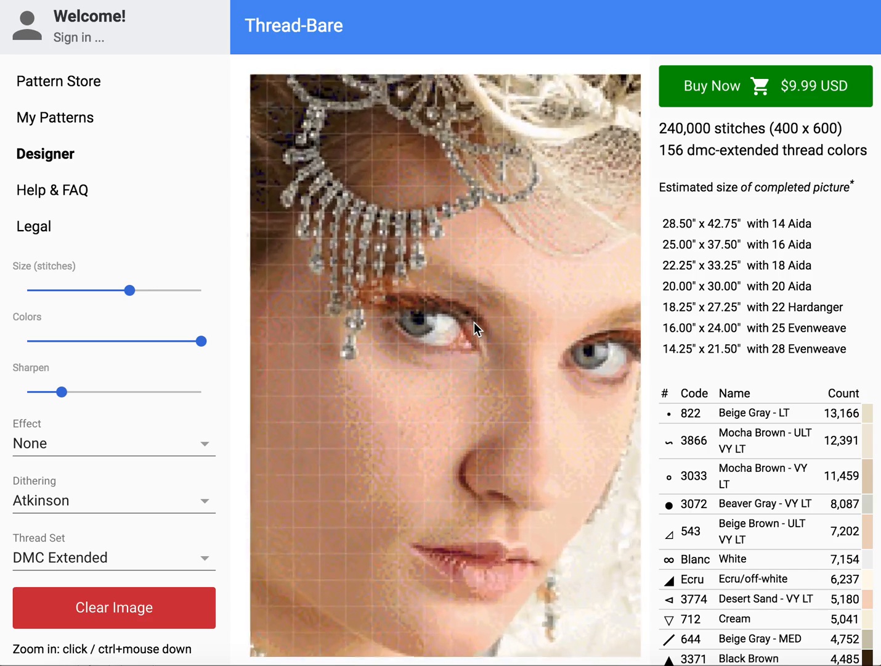
click(474, 322)
click(473, 322)
drag(475, 321, 435, 252)
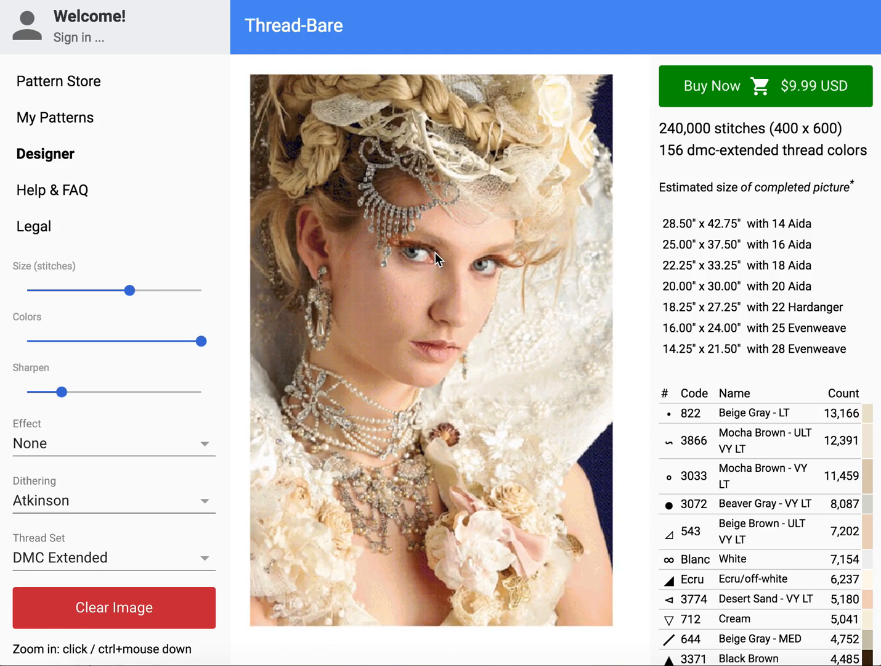
drag(464, 291, 468, 291)
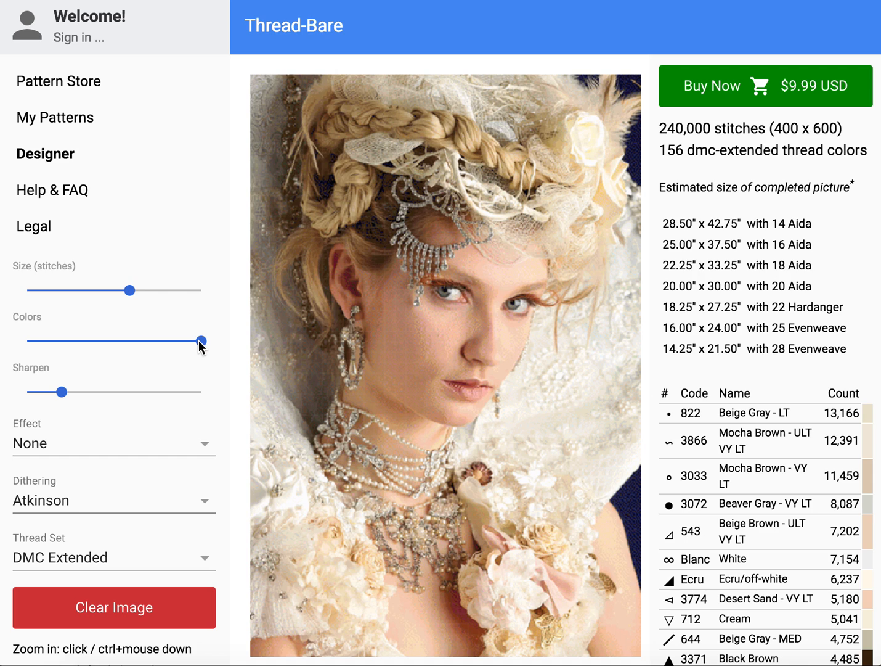
Reduce the pattern's palette to 115 thread colors
drag(203, 342, 103, 340)
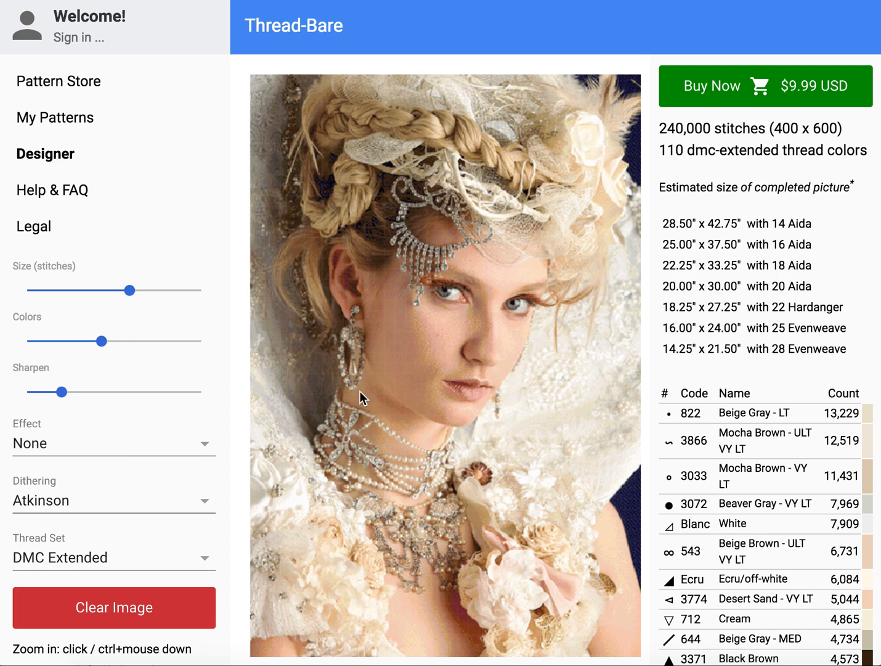
click(102, 346)
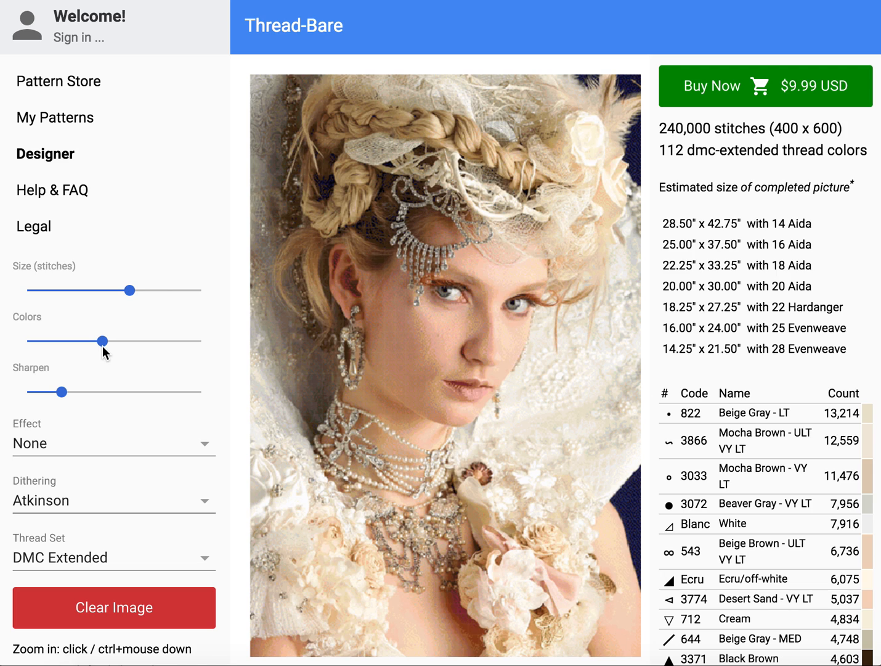
key(Right)
key(Right)
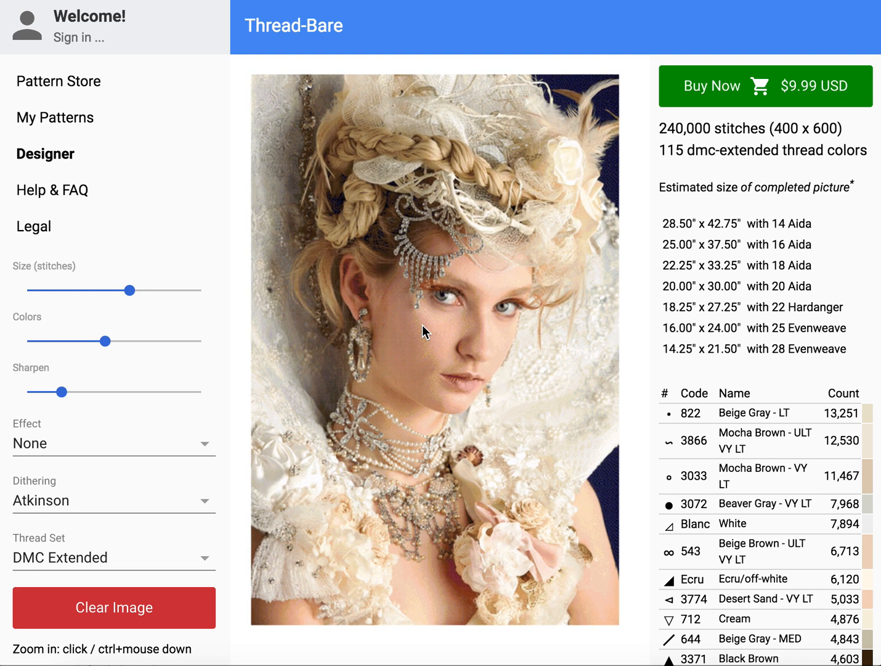
Examine the individual stitch symbols around the eye and look through the matching entries in the thread color list
drag(422, 325, 427, 342)
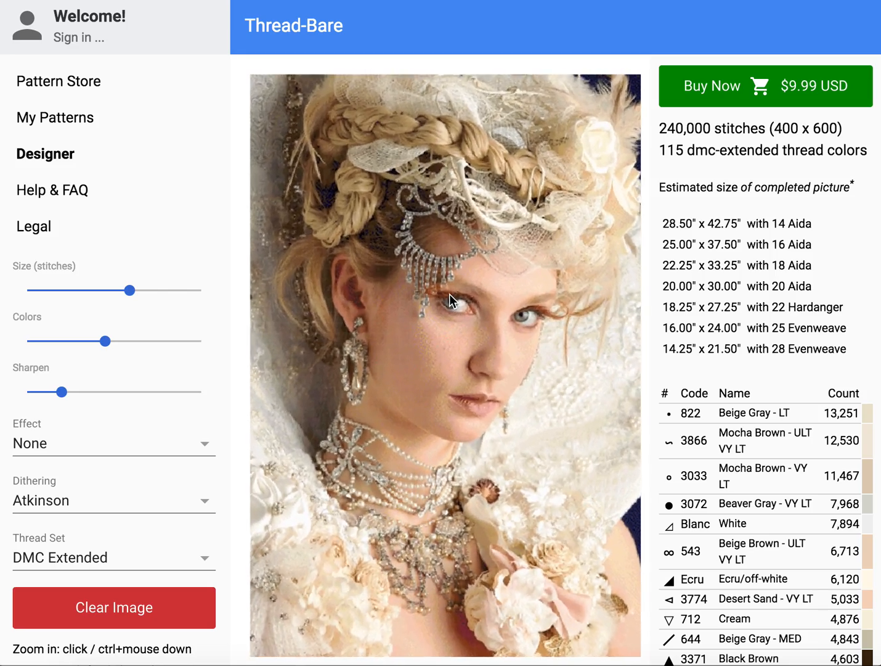
click(450, 295)
click(450, 294)
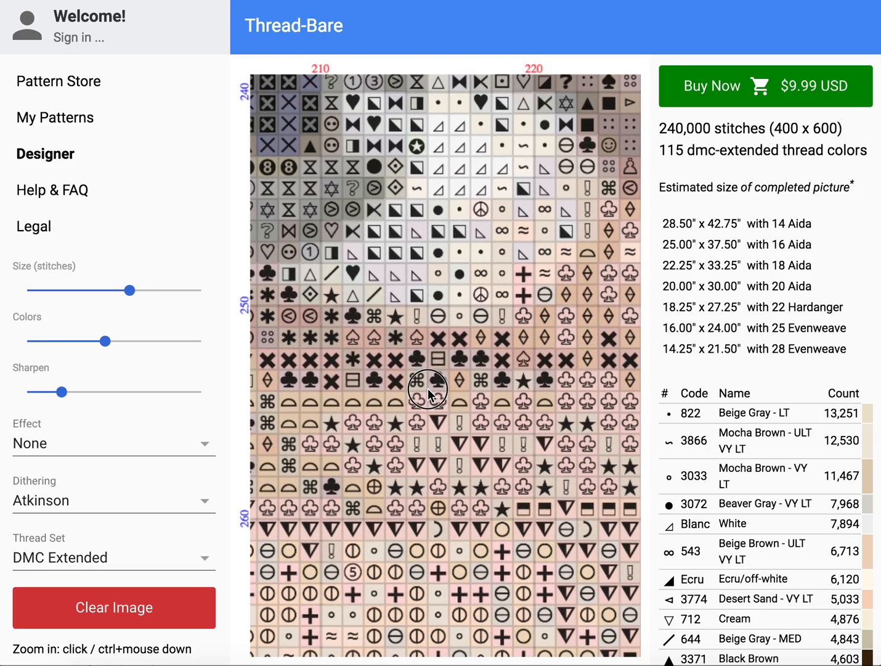
scroll(807, 539, down, 8)
scroll(790, 505, up, 2)
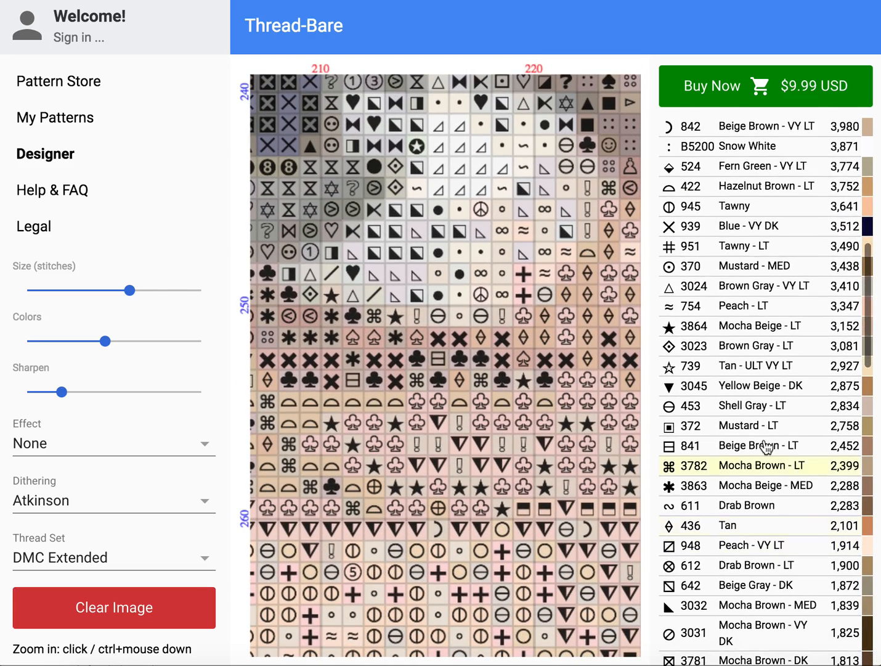
scroll(756, 223, up, 7)
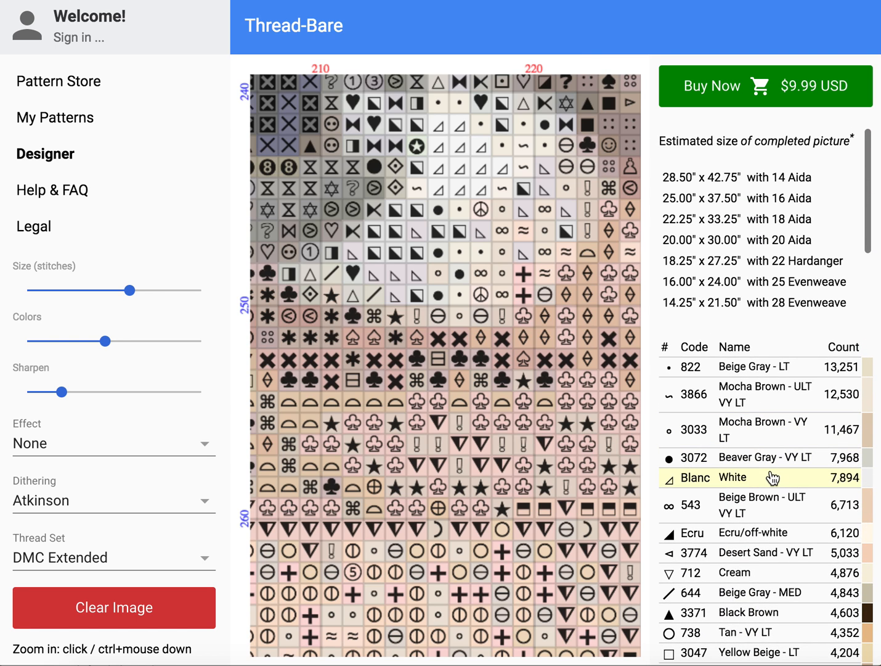
Highlight all stitches of the White (Blanc) thread, inspect where they fall around the eye and face, and clear the highlight
click(771, 475)
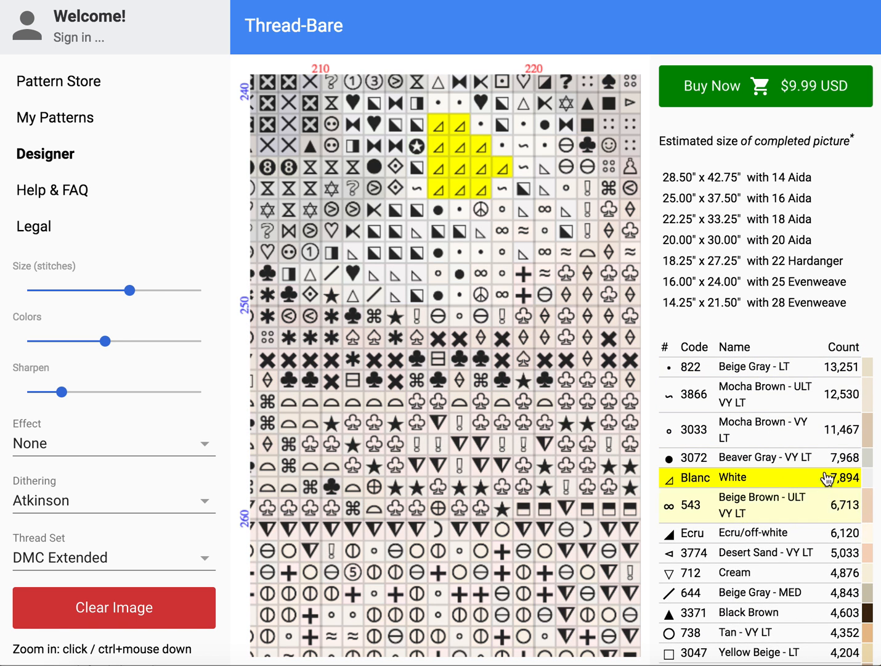
drag(540, 297, 530, 454)
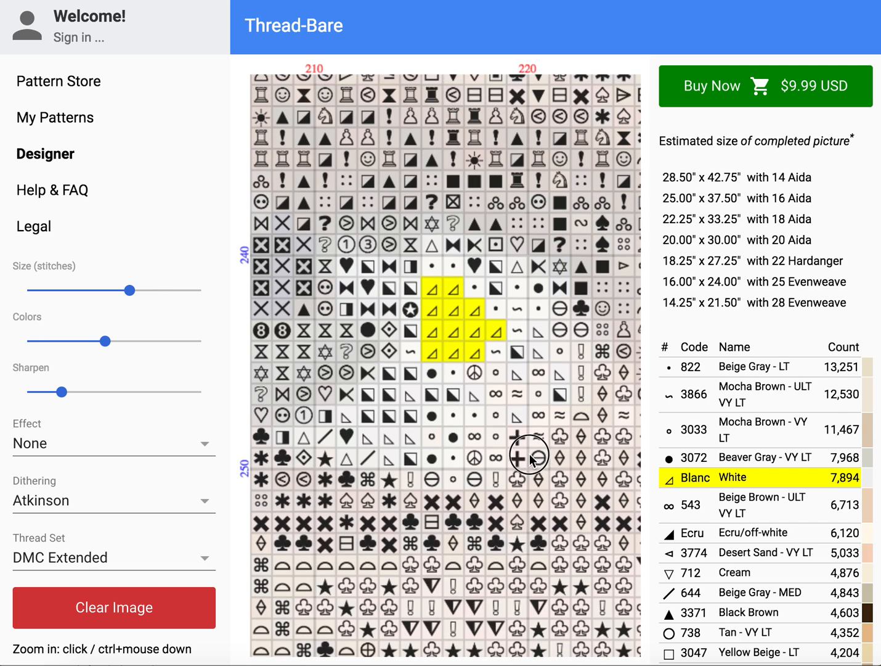
click(480, 331)
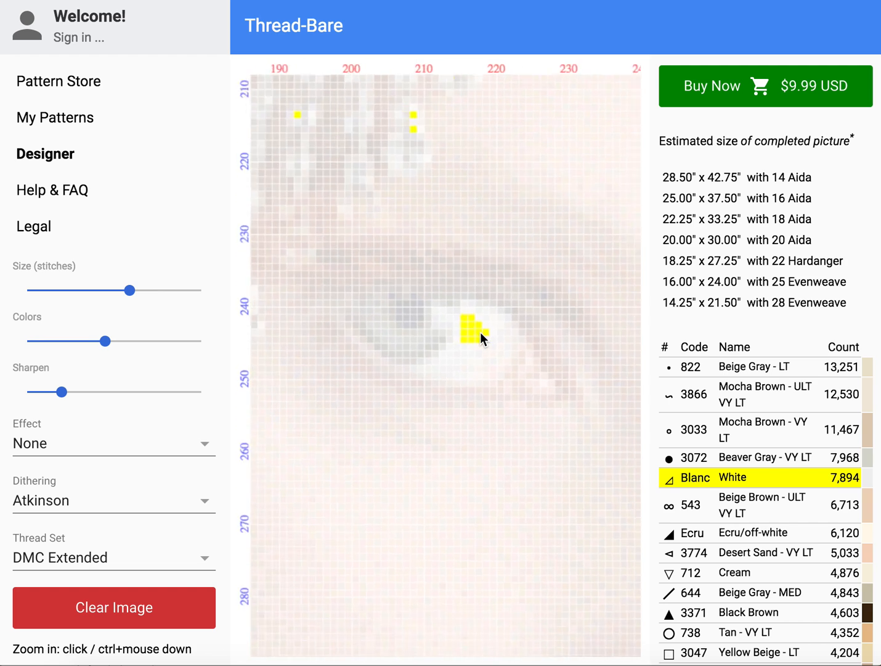
click(479, 332)
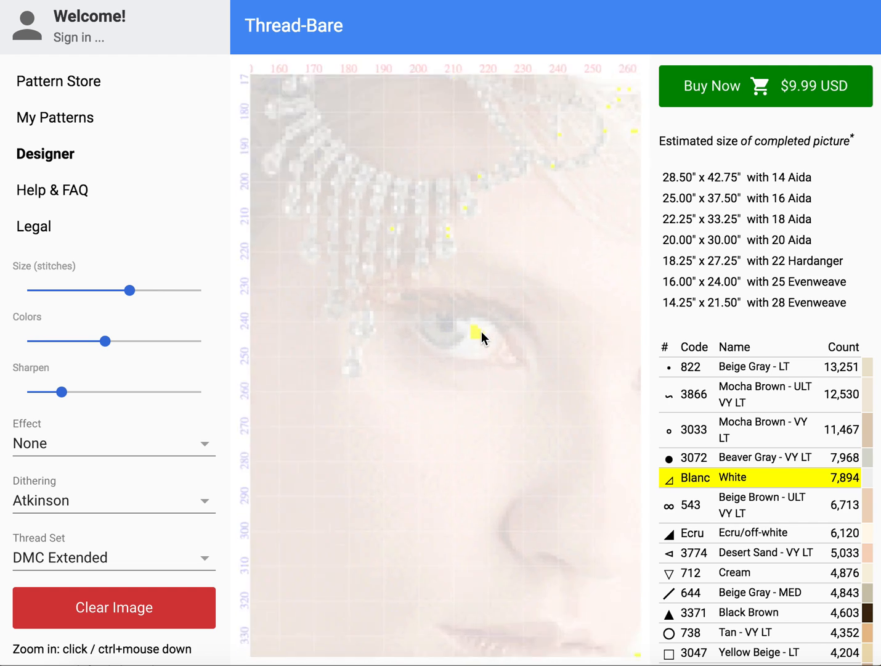
click(738, 485)
Review the thread list through its least-used colors and examine the pattern from the eye out to the whole picture
scroll(764, 609, down, 10)
scroll(789, 610, down, 10)
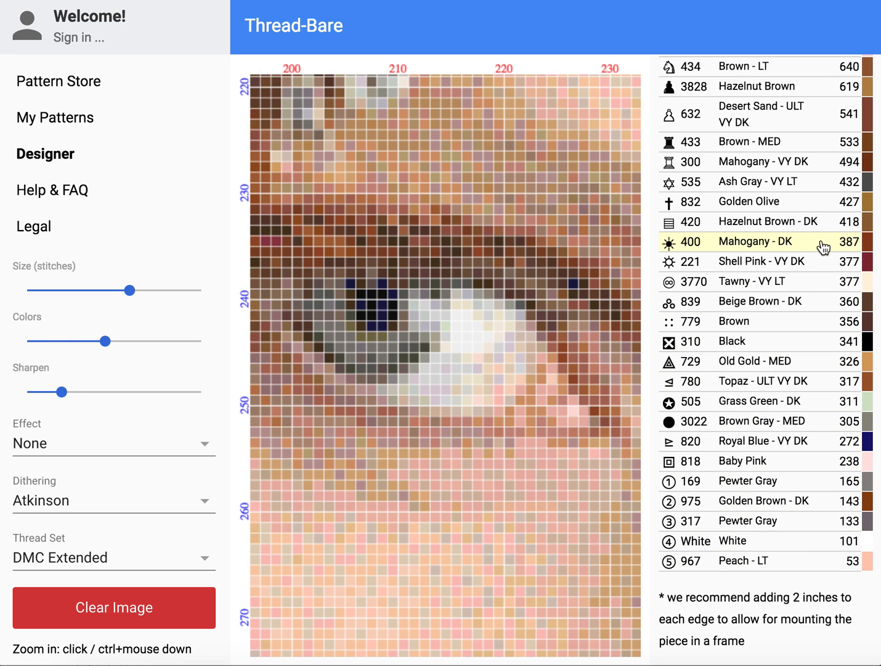
scroll(802, 273, up, 20)
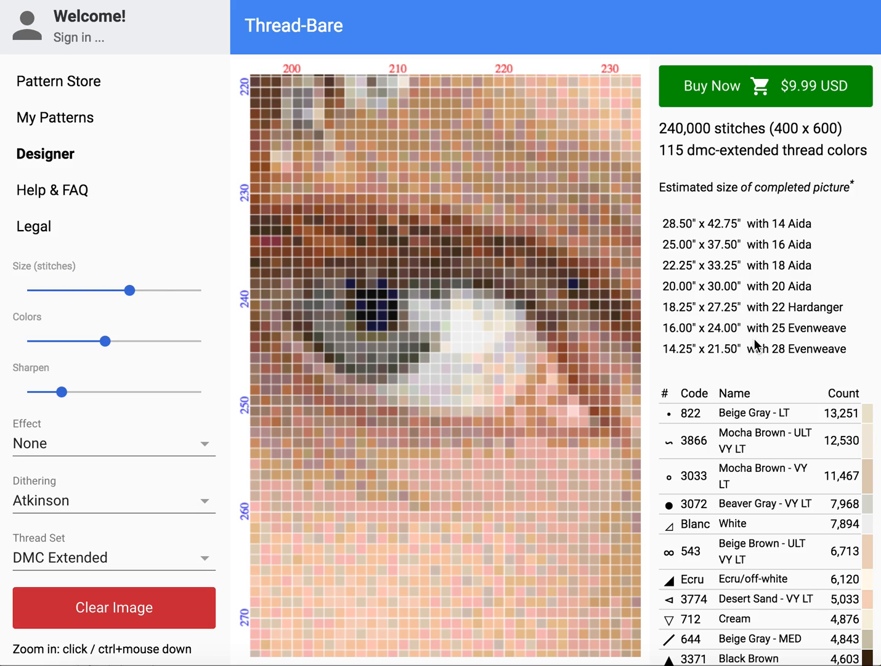
scroll(525, 408, down, 5)
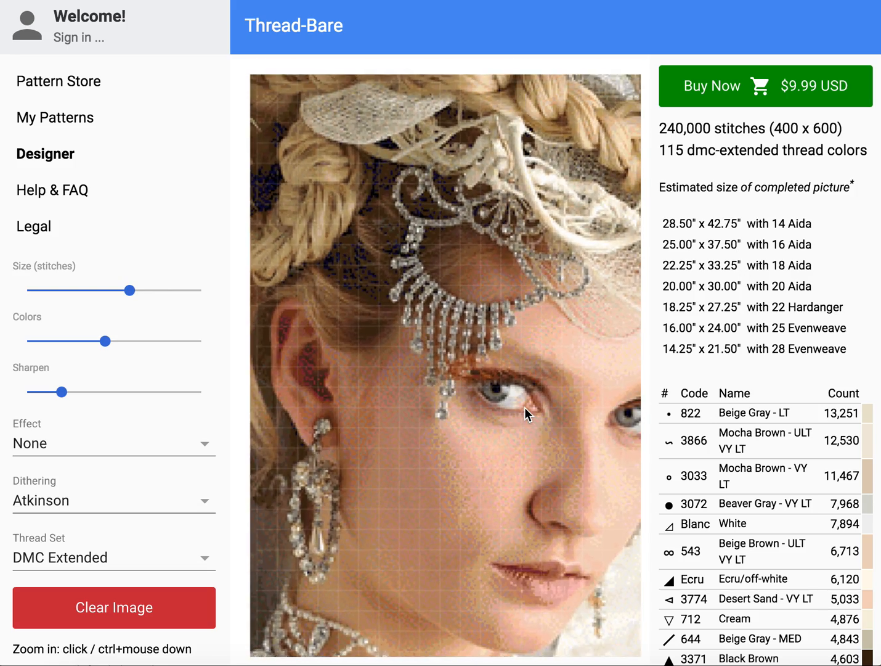
scroll(525, 408, down, 5)
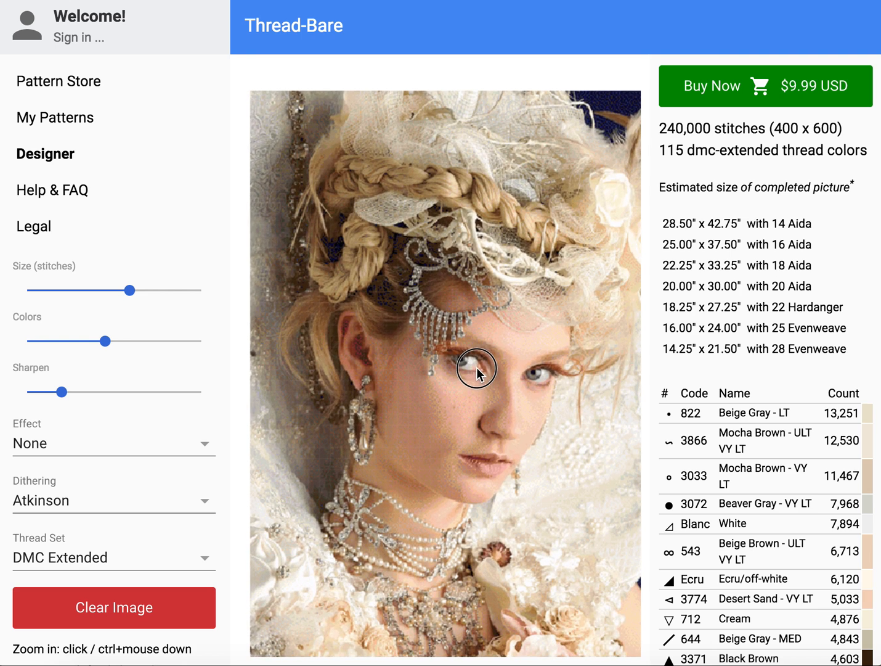
scroll(478, 369, down, 1)
scroll(473, 363, down, 3)
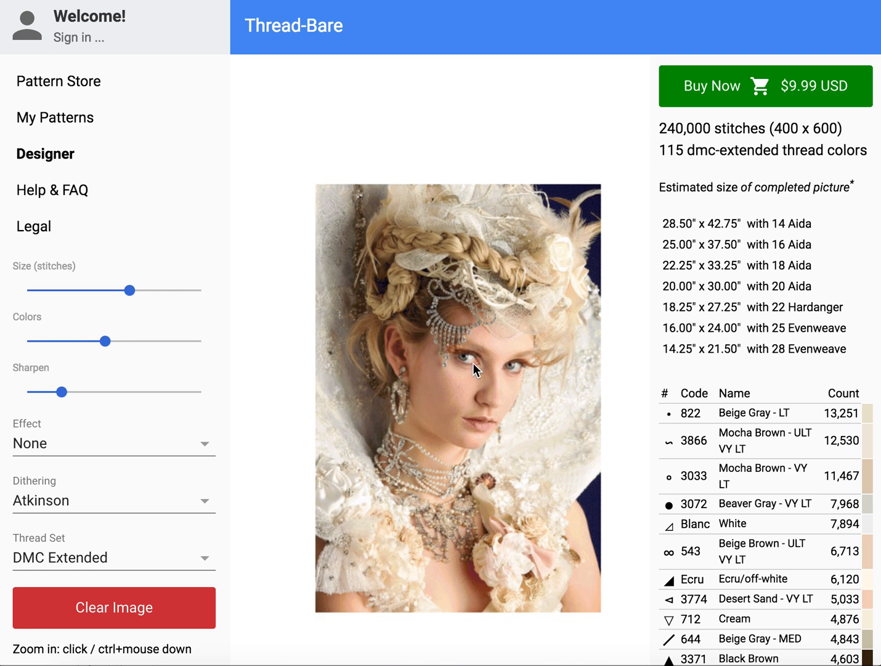
drag(472, 361, 456, 341)
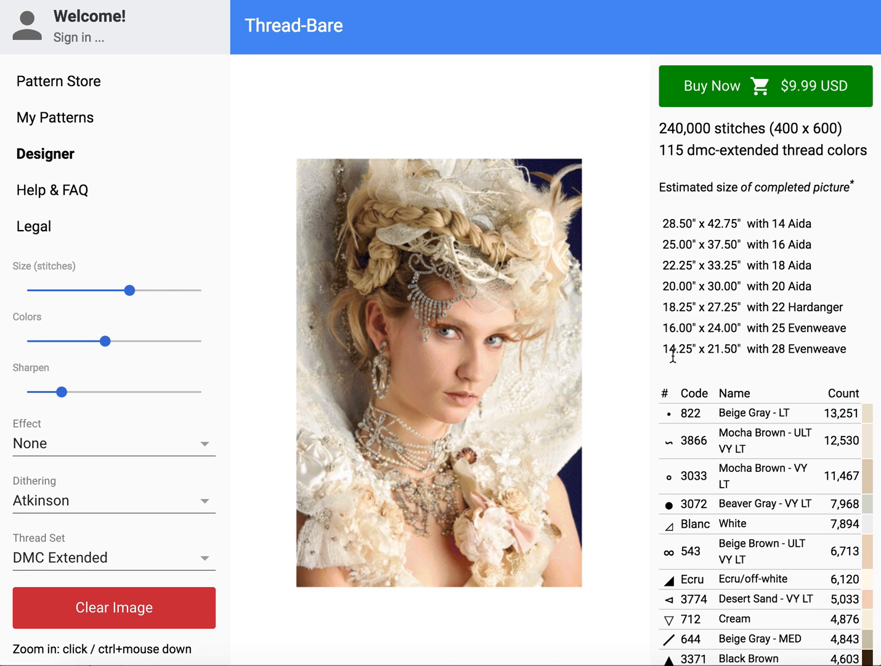